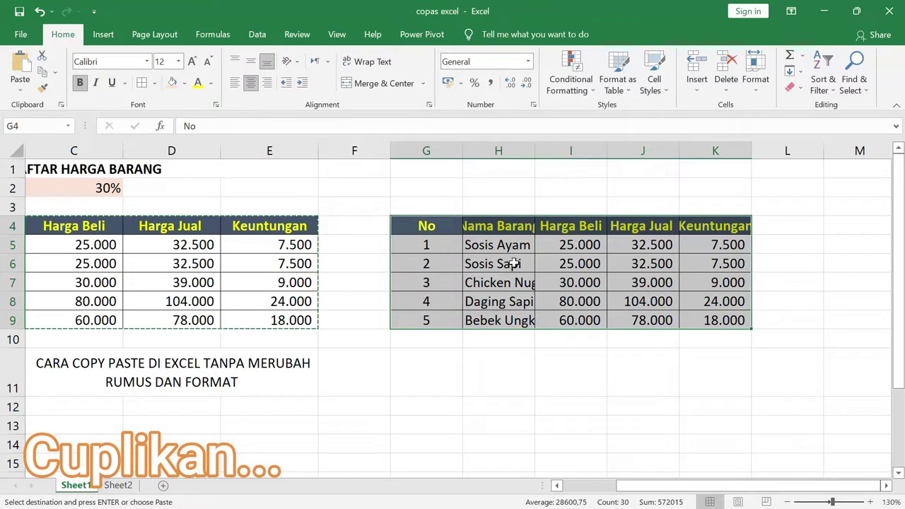
Change the margin in C2 to 30% and review D5's selling-price formula
left_click(656, 244)
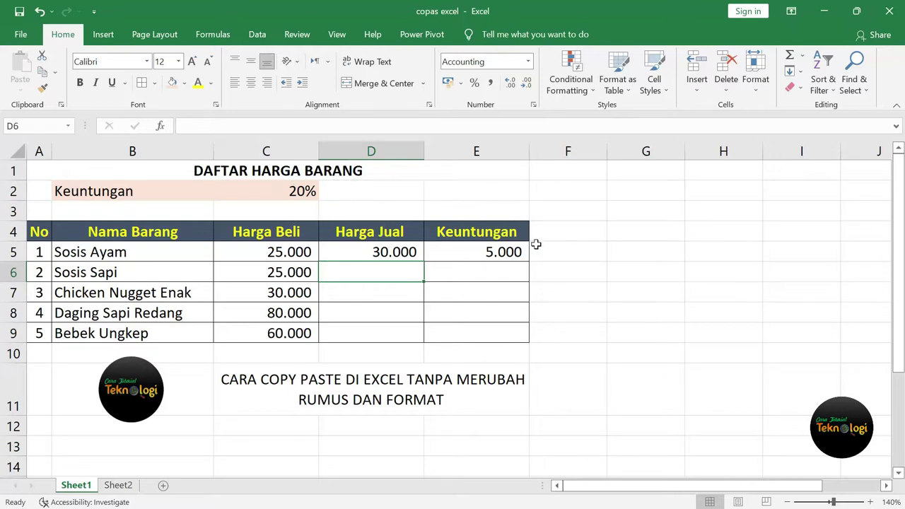
left_click(400, 252)
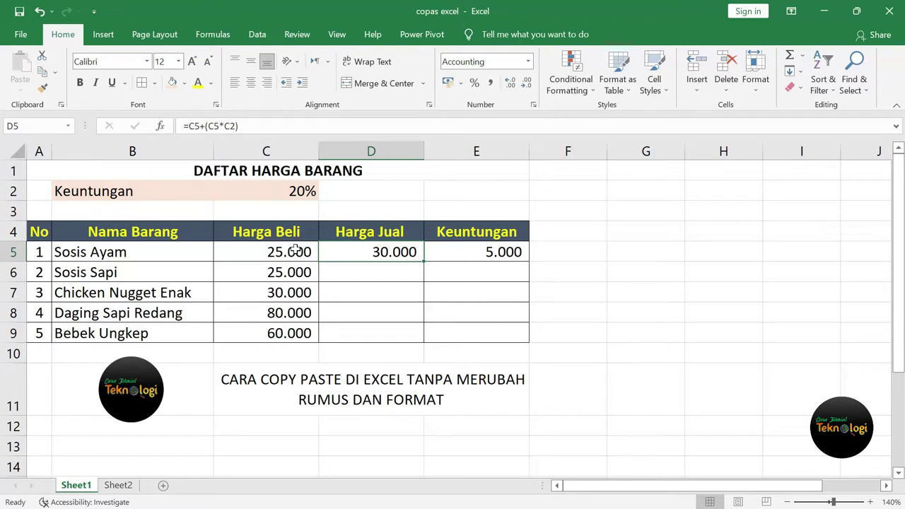
left_click(304, 191)
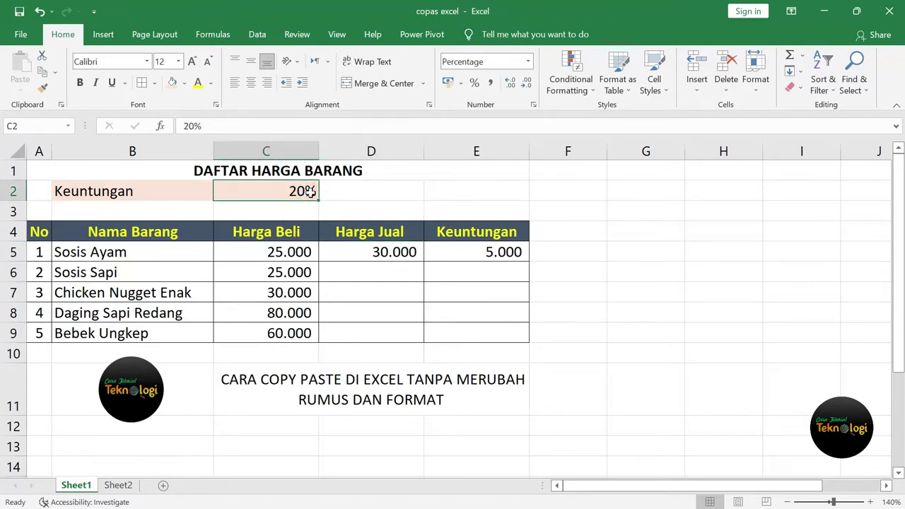
type("30")
key("Return")
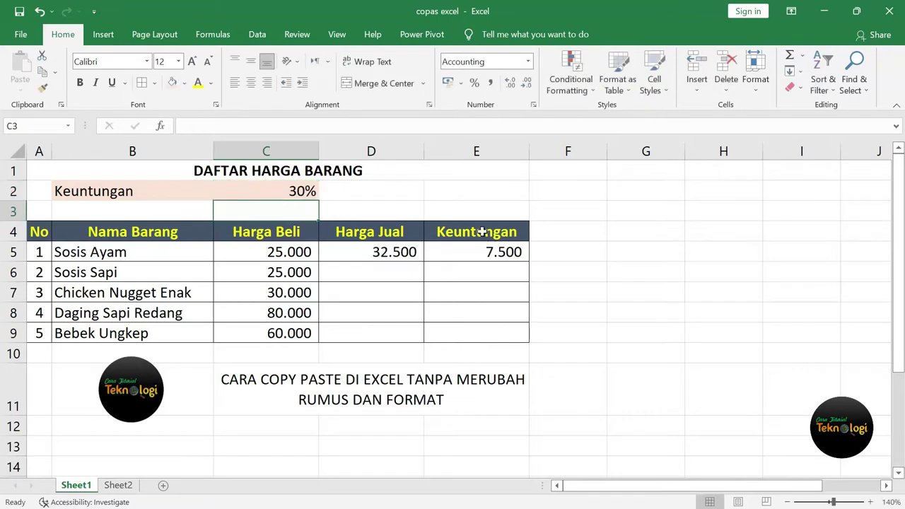
left_click(405, 251)
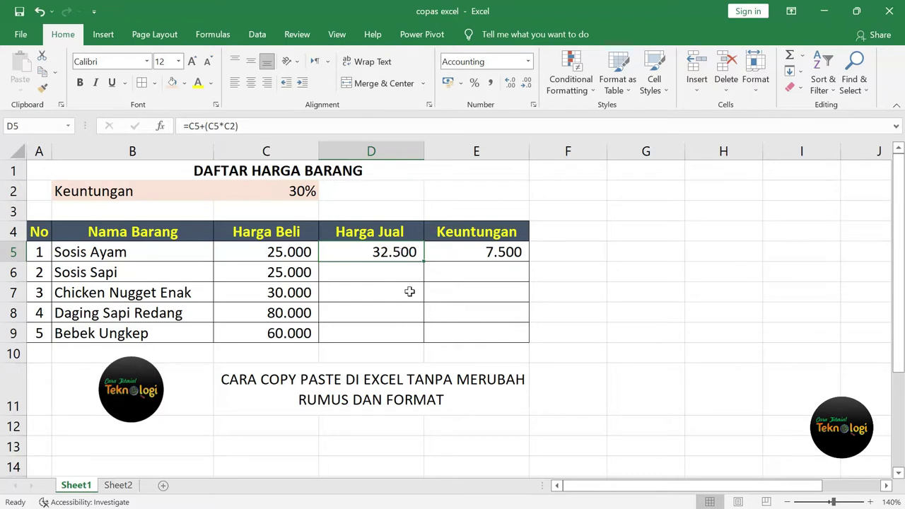
Fill D5's selling-price formula down to D9 and inspect the shifted margin references
left_click_drag(425, 262, 418, 342)
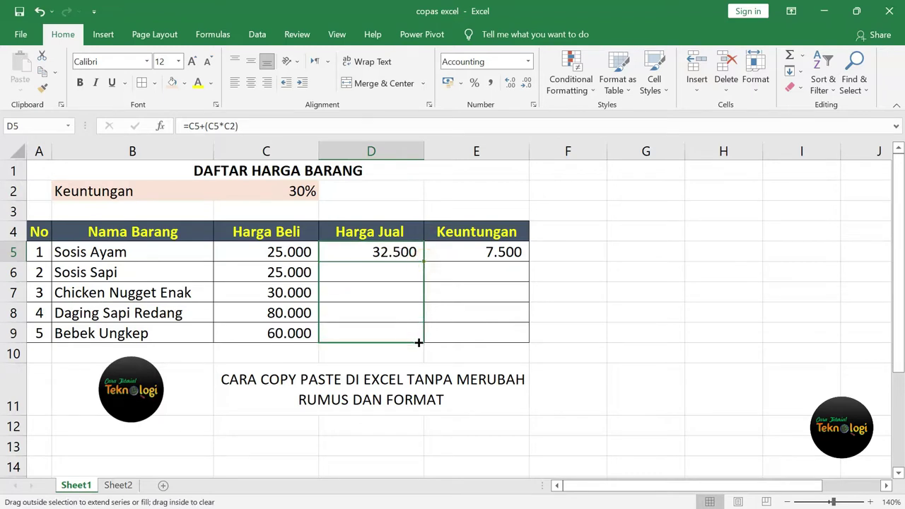
left_click(400, 271)
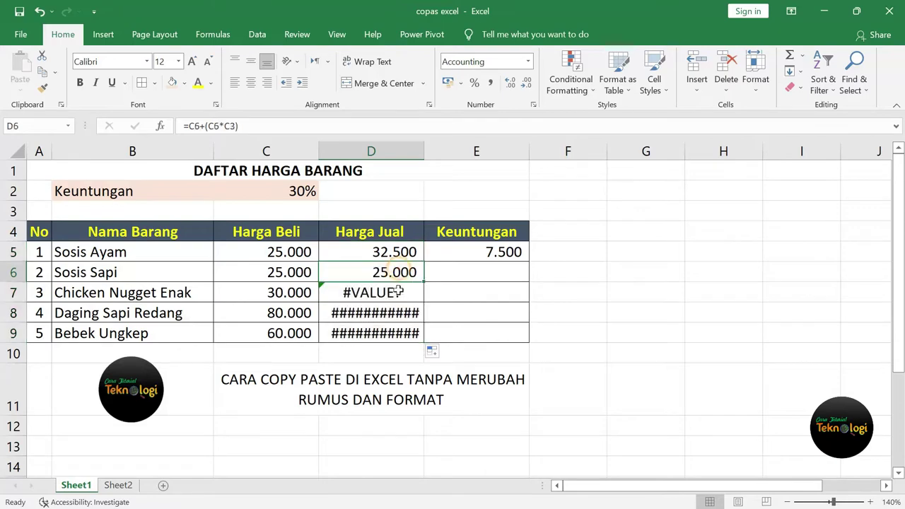
left_click(402, 292)
left_click(401, 314)
left_click(400, 332)
left_click(400, 312)
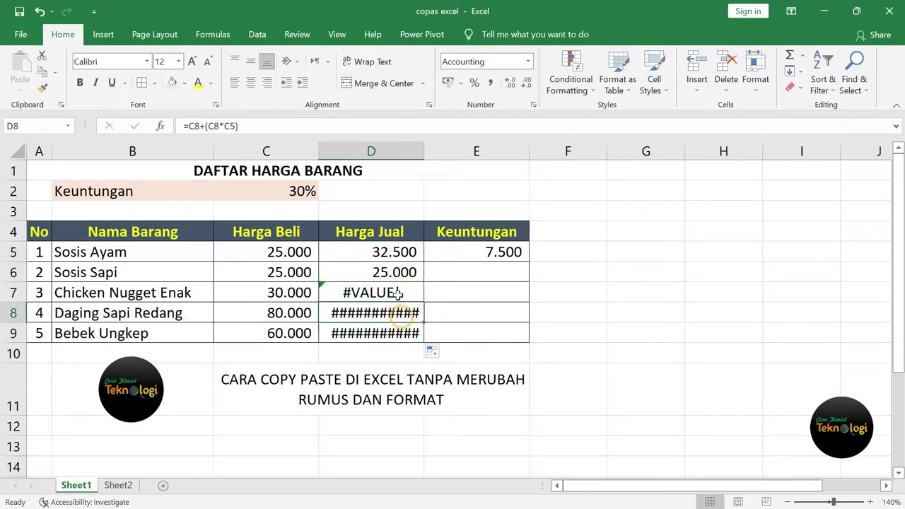
left_click(399, 293)
left_click(400, 273)
left_click(400, 252)
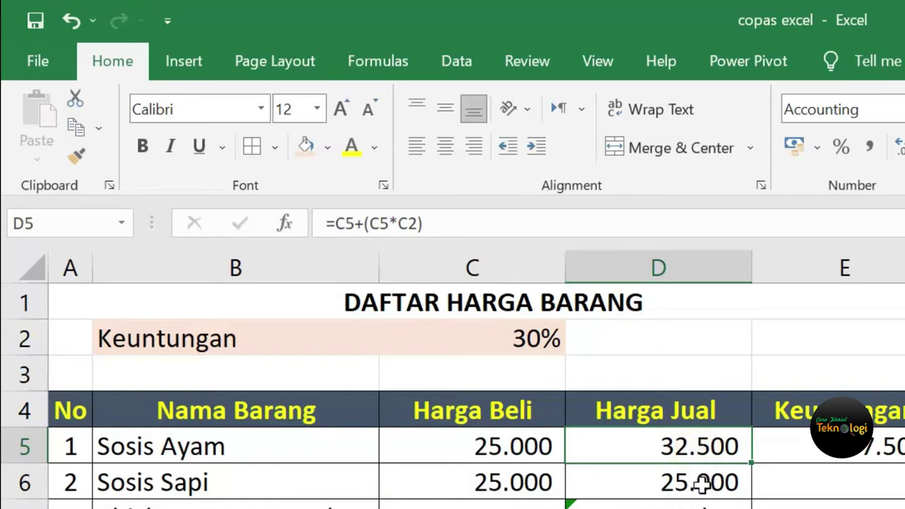
Edit D5's formula so the C2 margin reference becomes absolute $C$2
left_click(703, 484)
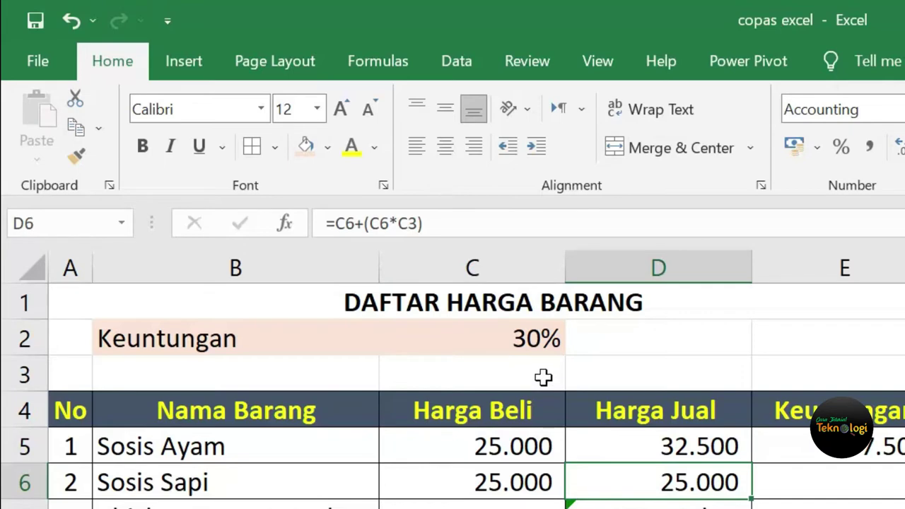
left_click(661, 447)
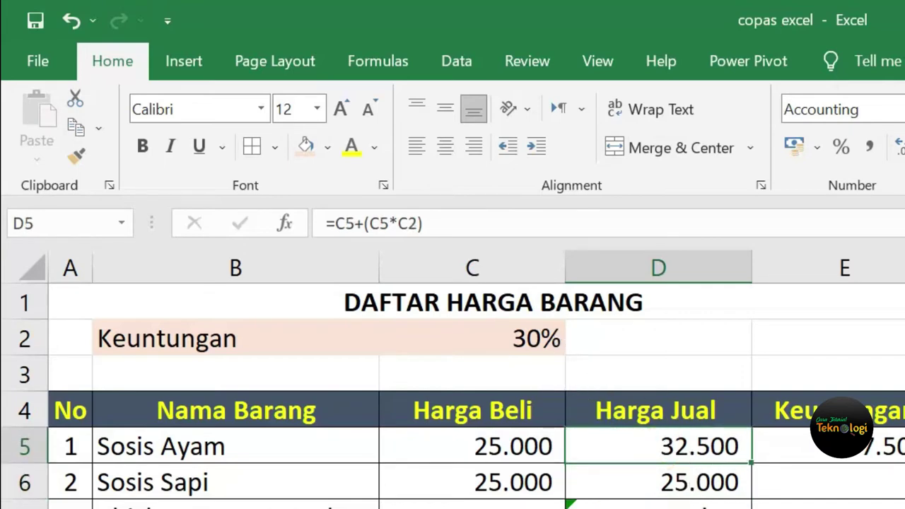
left_click(406, 224)
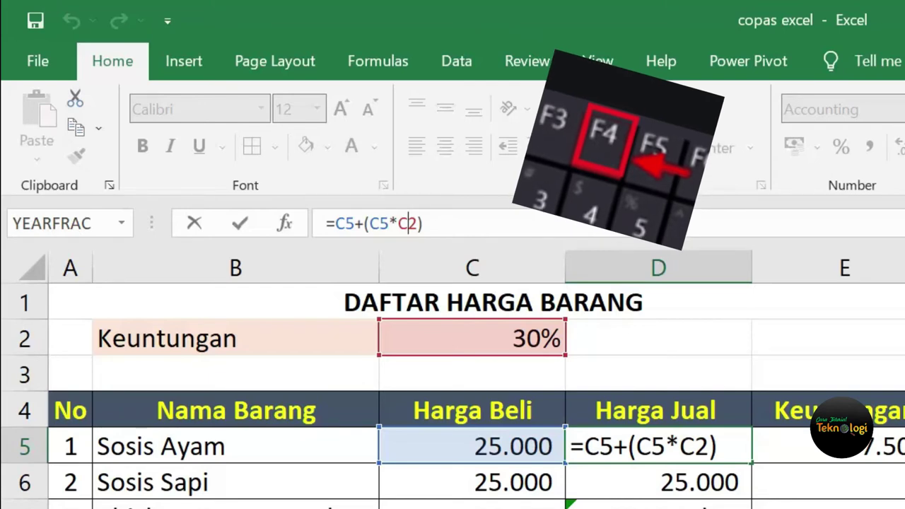
key("F4")
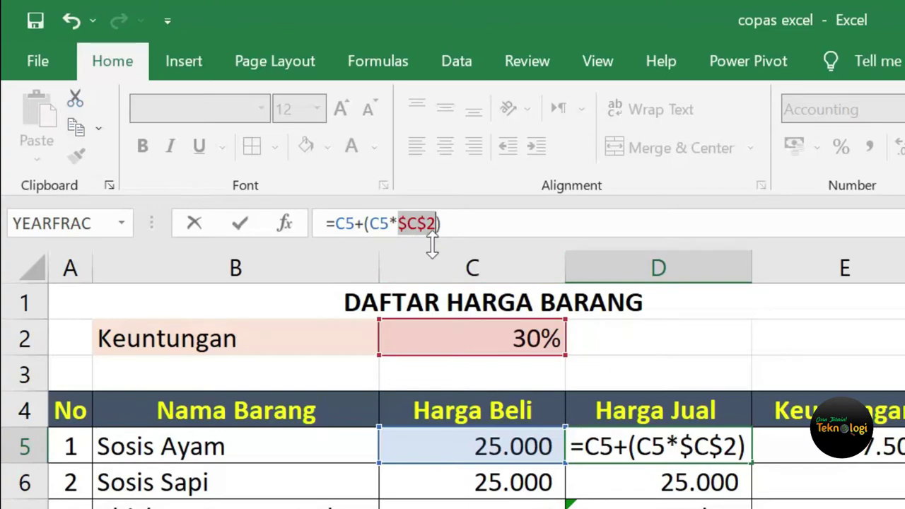
key("Return")
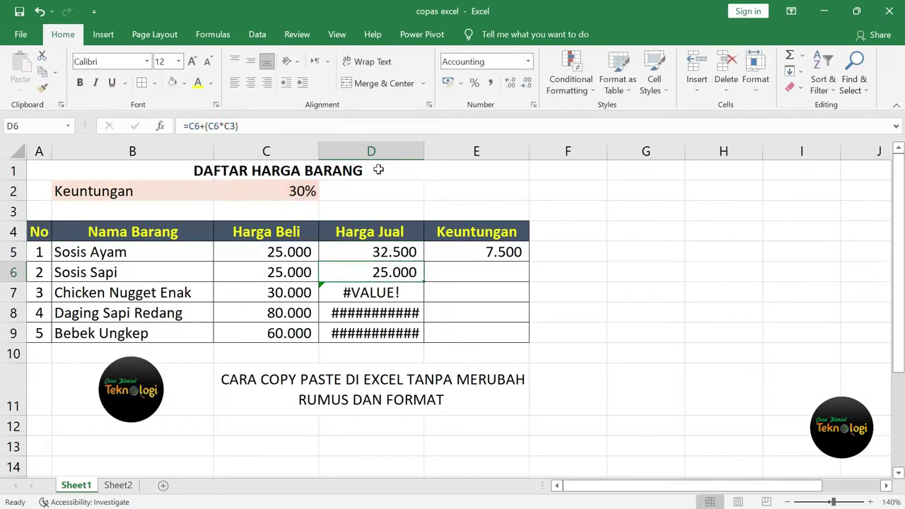
Fill the corrected $C$2 formula from D5 down to D9 and verify the copies
left_click(400, 254)
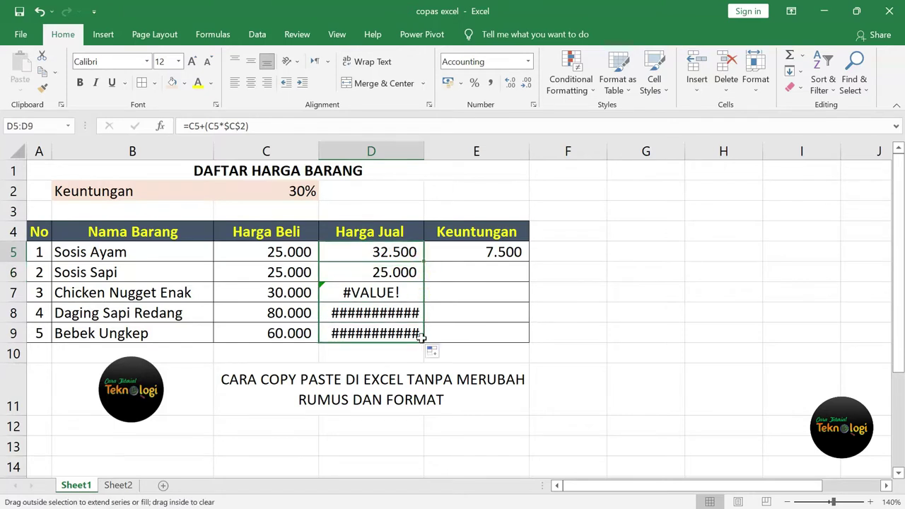
left_click_drag(424, 262, 421, 334)
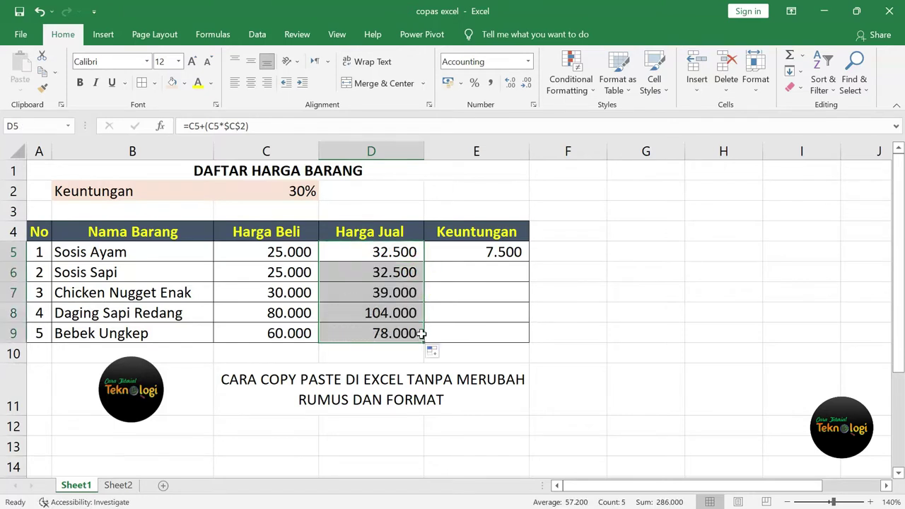
left_click(398, 269)
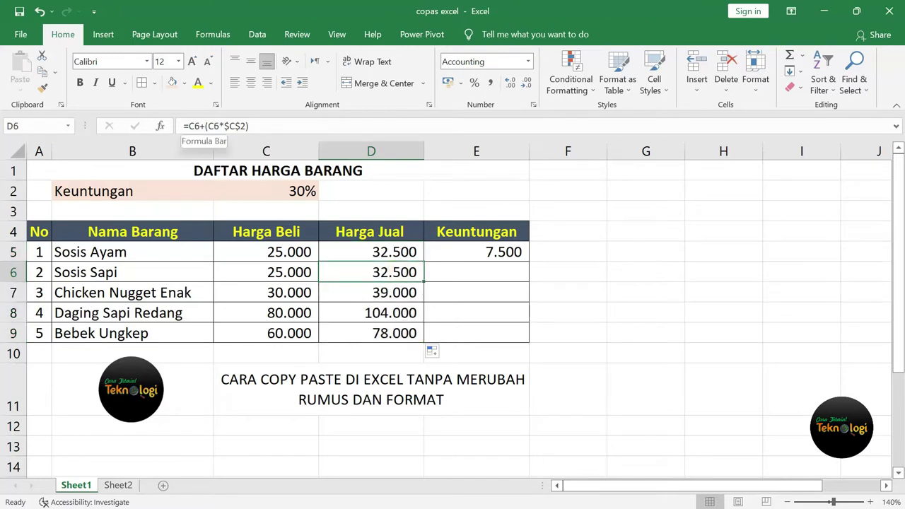
left_click(400, 297)
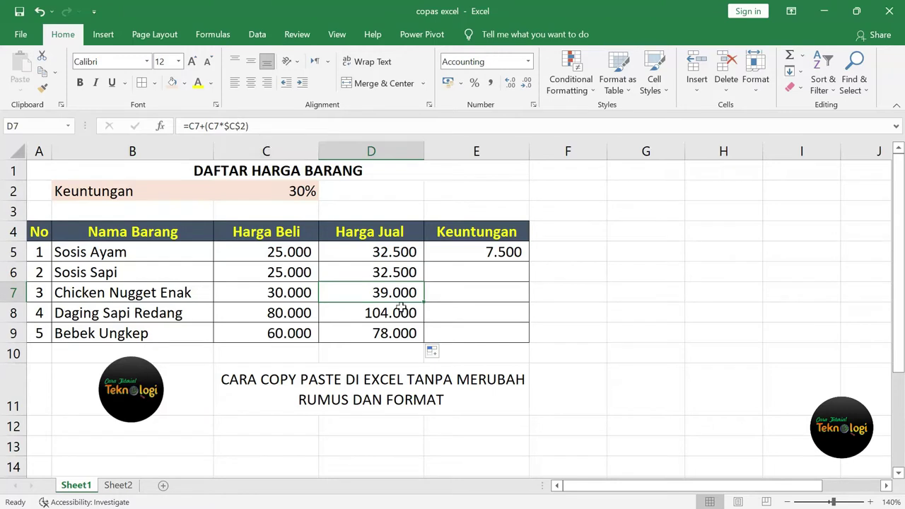
left_click(403, 333)
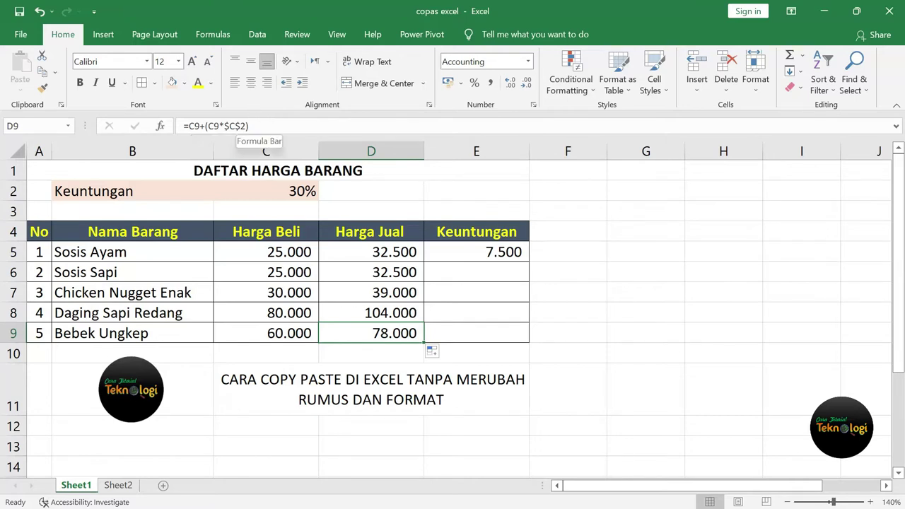
left_click(288, 191)
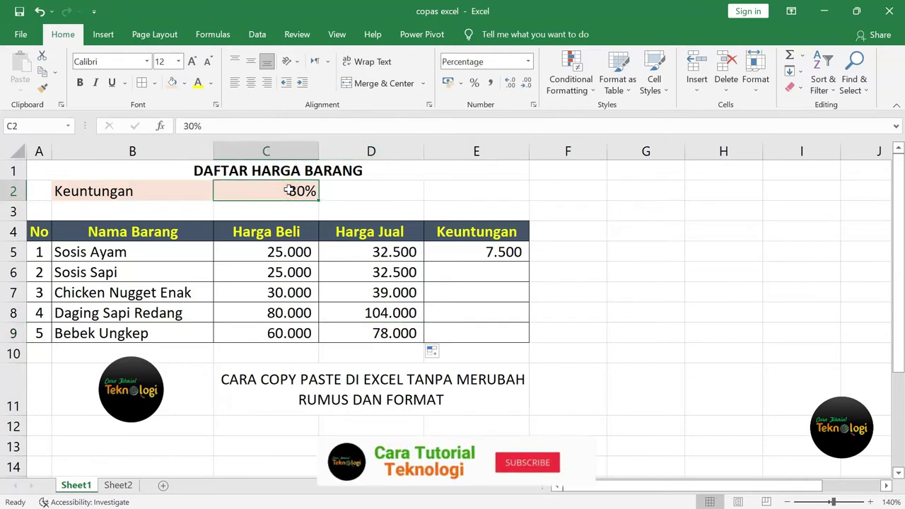
Fill the Keuntungan formula from E5 down to E9
left_click(477, 256)
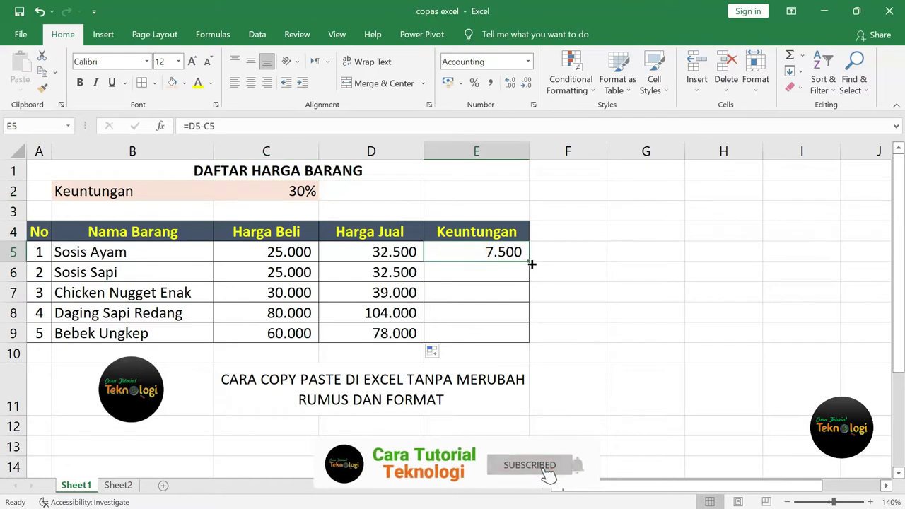
left_click_drag(529, 261, 530, 343)
left_click(650, 332)
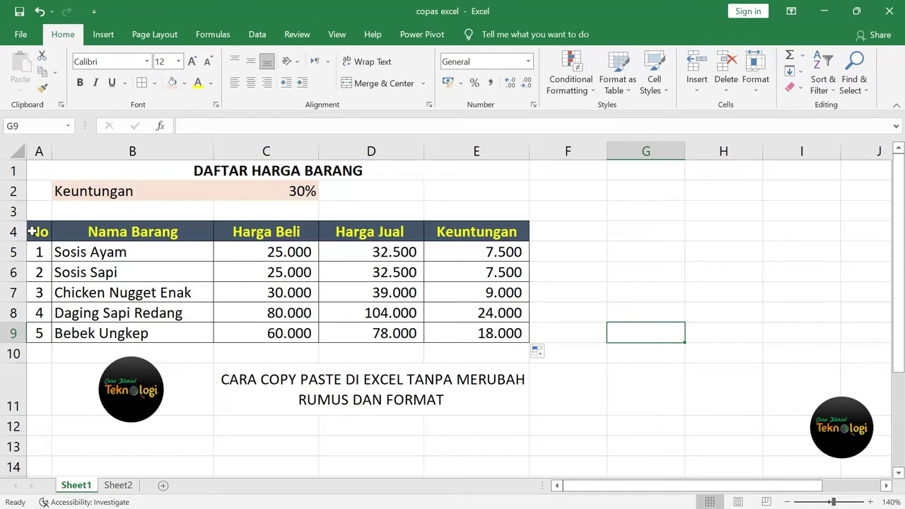
Copy the price table A4:E9 and paste it with formatting at G4
left_click_drag(31, 232, 488, 277)
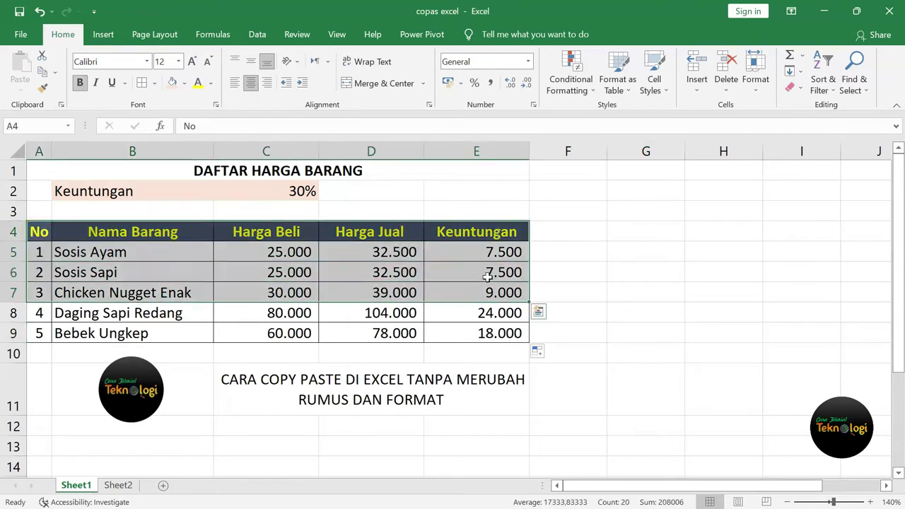
mouse_move(35, 229)
left_mouse_down()
mouse_move(382, 256)
mouse_move(466, 342)
left_mouse_up()
right_click(383, 276)
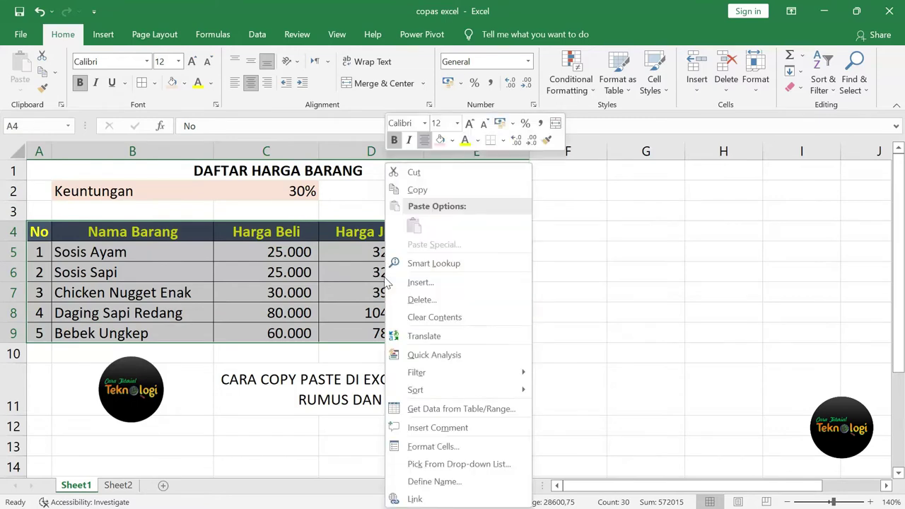
left_click(424, 192)
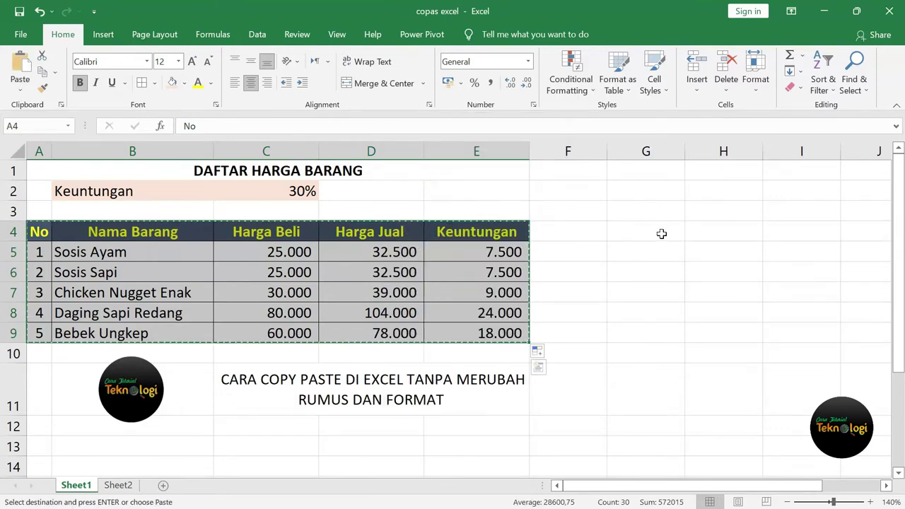
right_click(665, 240)
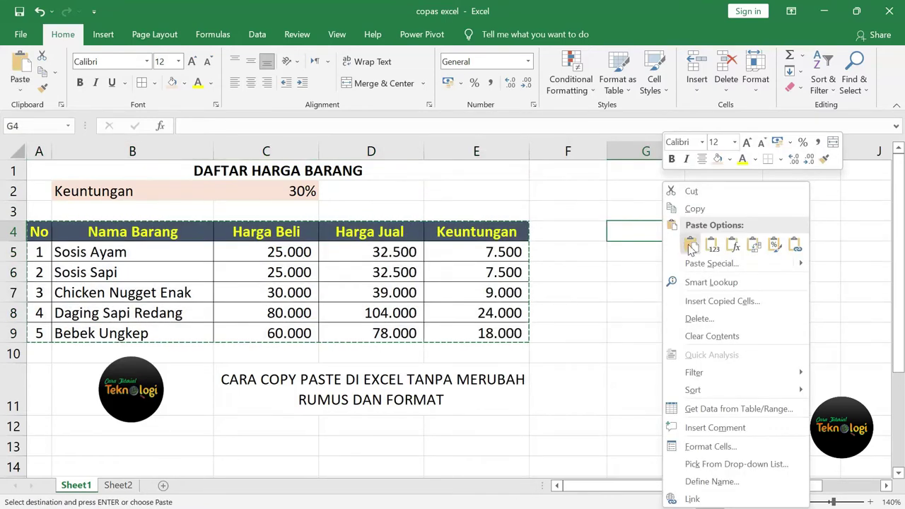
left_click(690, 244)
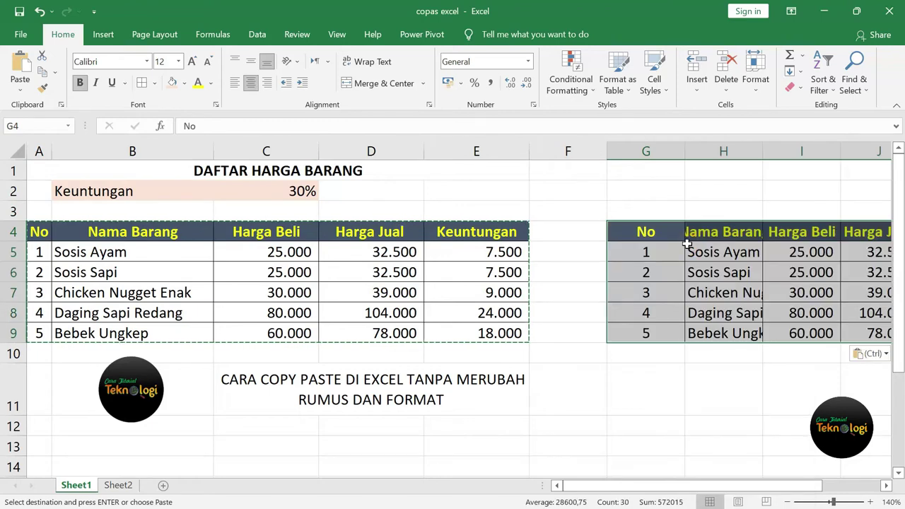
left_click(788, 502)
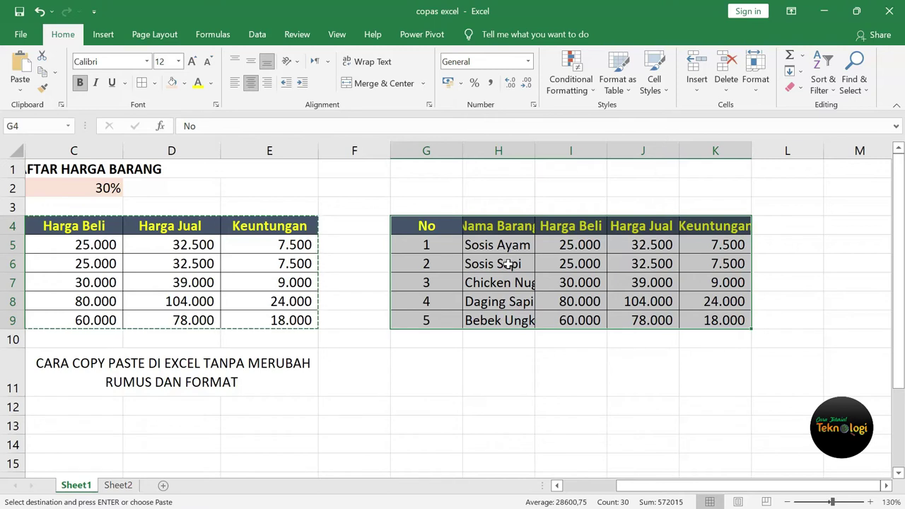
Check the copied Harga Jual formulas in J5:J7 and Keuntungan formulas in K5:K9
left_click(661, 244)
left_click(657, 264)
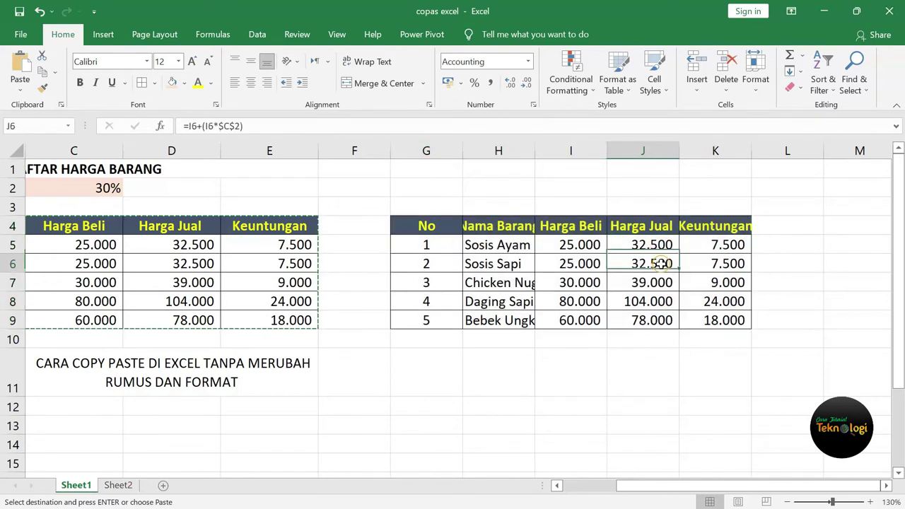
left_click(665, 282)
left_click(716, 244)
left_click(717, 263)
left_click(721, 282)
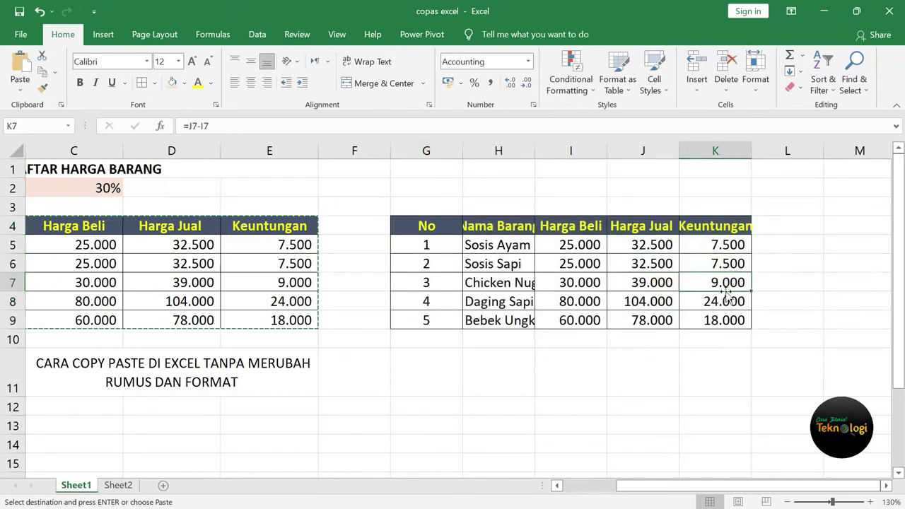
left_click(727, 301)
left_click(725, 320)
left_click(515, 361)
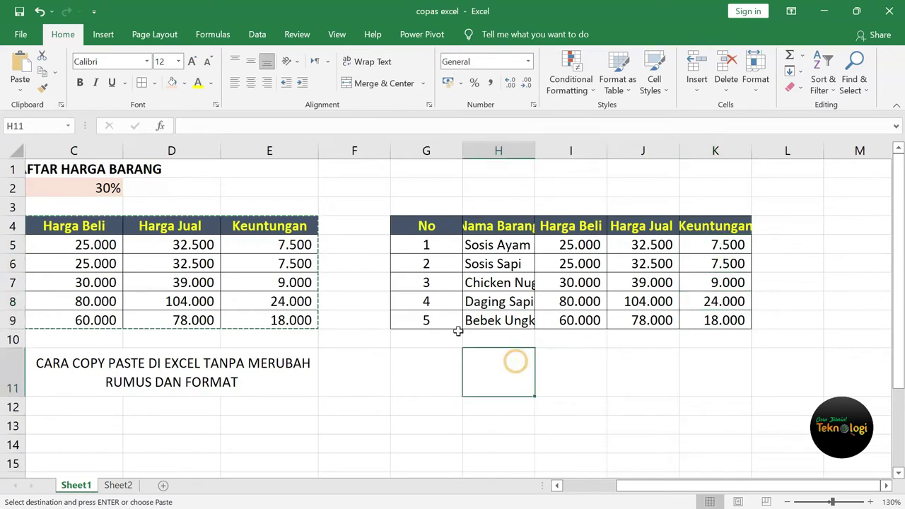
left_click(427, 225)
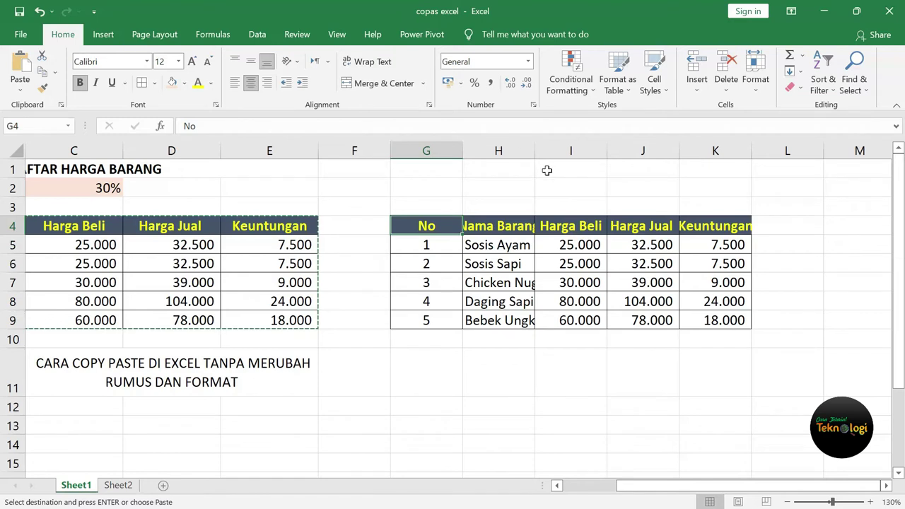
Paste Special only the column widths onto the copy at G4
right_click(435, 226)
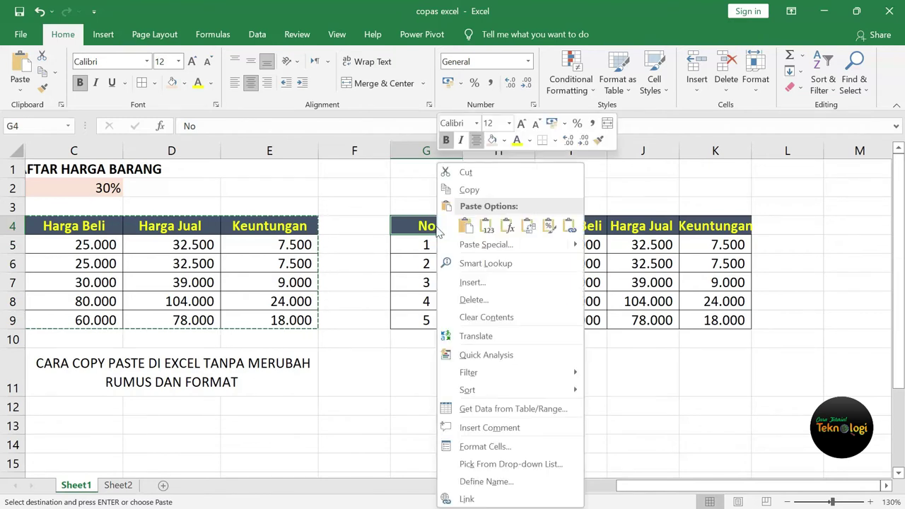
left_click(536, 244)
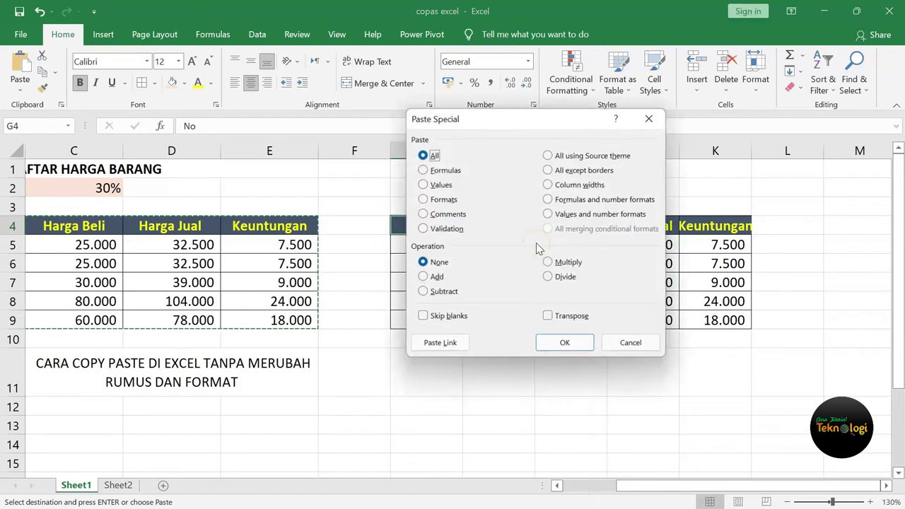
left_click(574, 186)
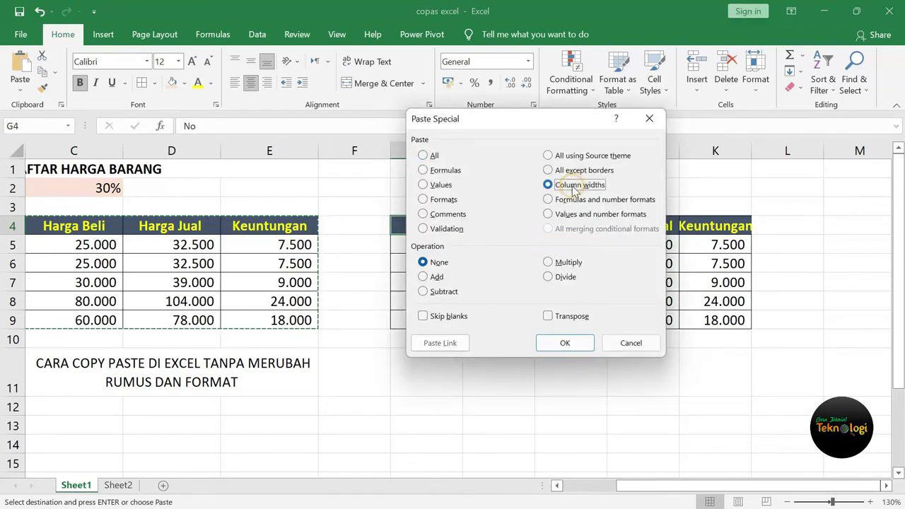
left_click(562, 343)
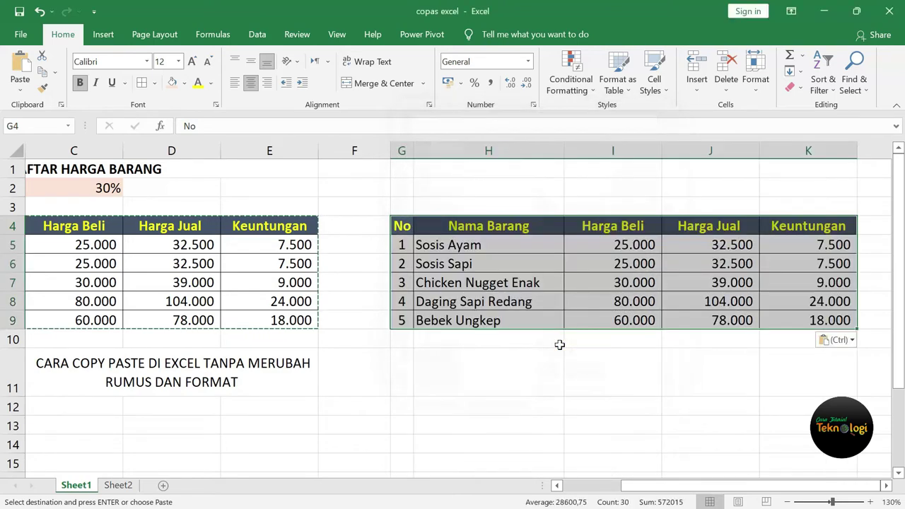
left_click(588, 260)
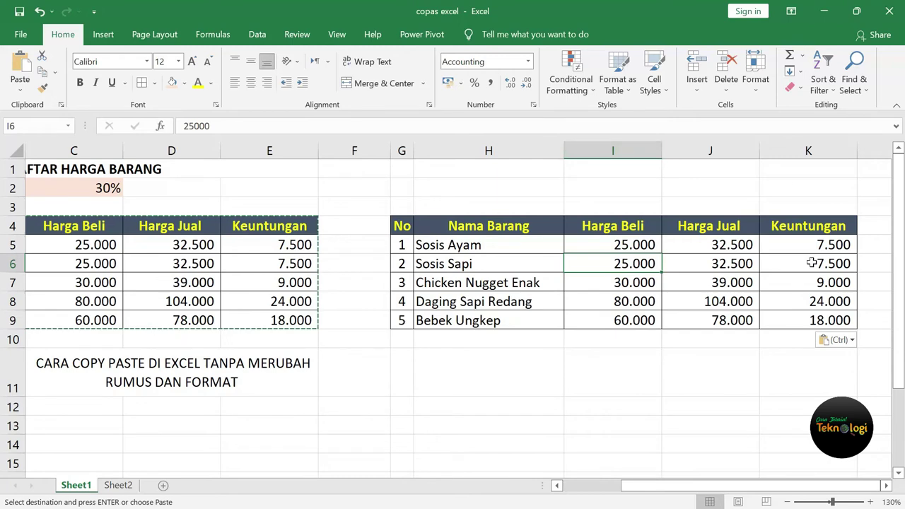
left_click_drag(639, 486, 601, 488)
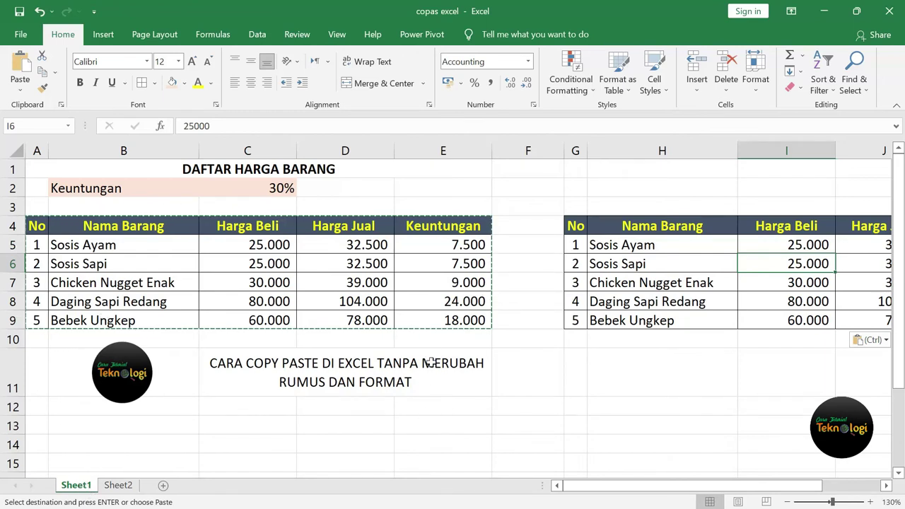
Duplicate Sheet1 via Move or Copy with Create a copy ticked
right_click(74, 486)
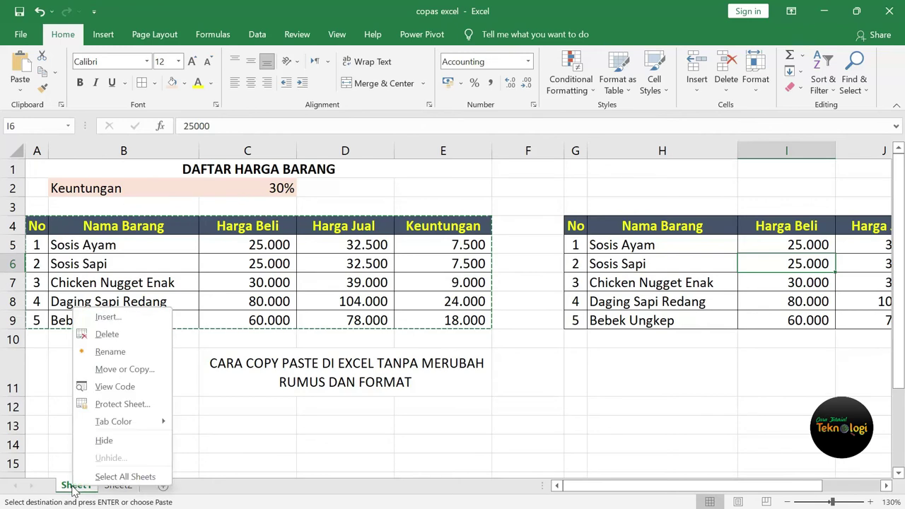
left_click(130, 370)
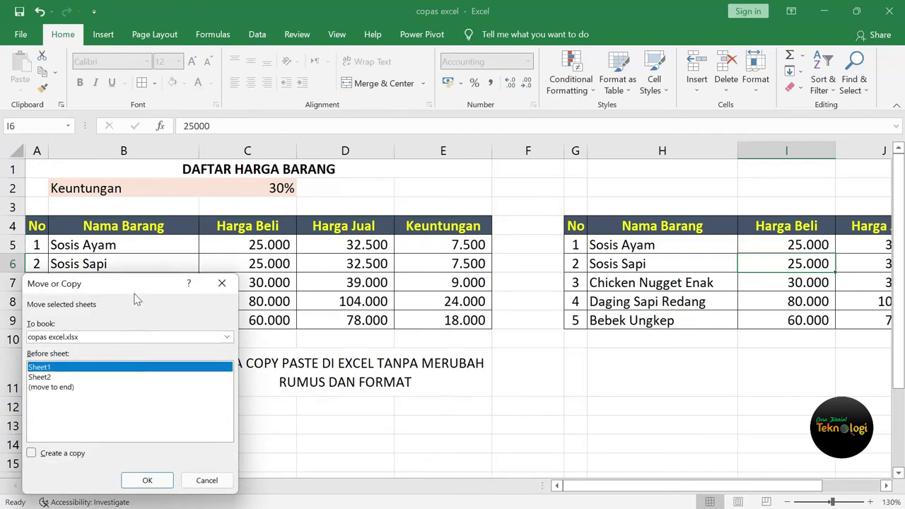
left_click_drag(135, 283, 200, 187)
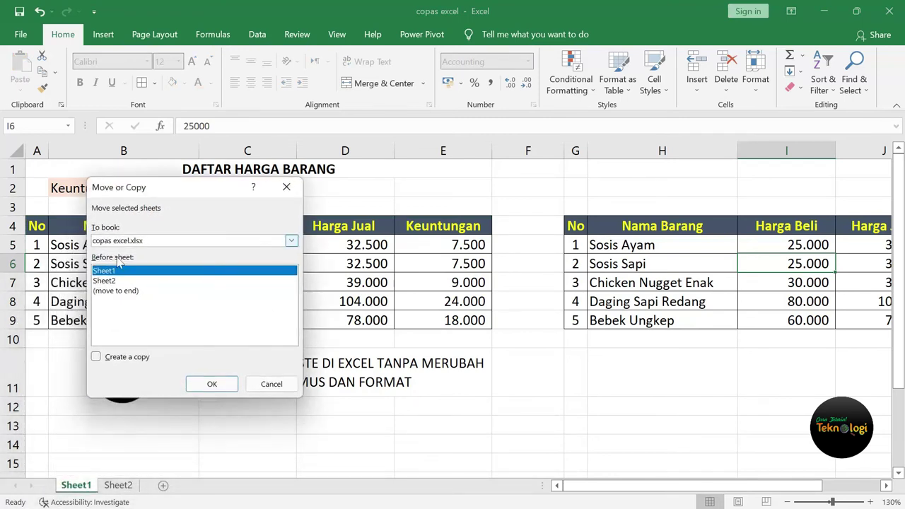
left_click(97, 359)
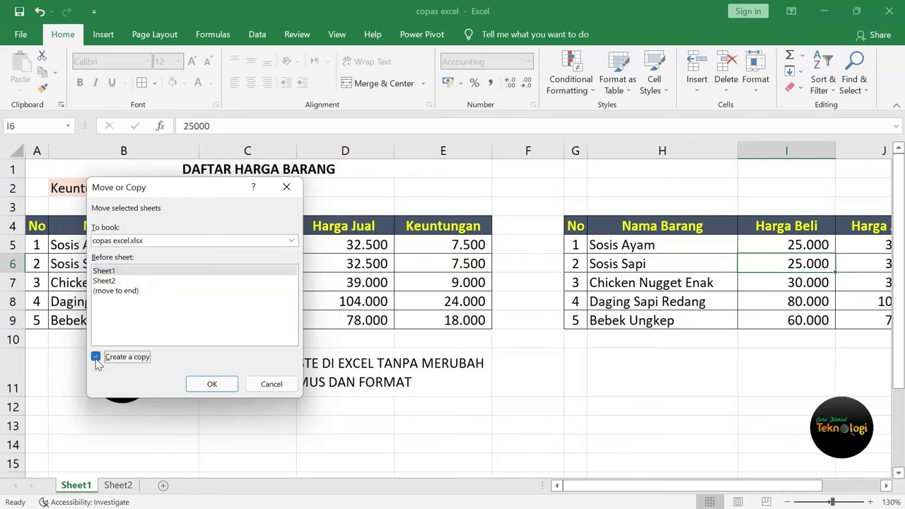
left_click(223, 390)
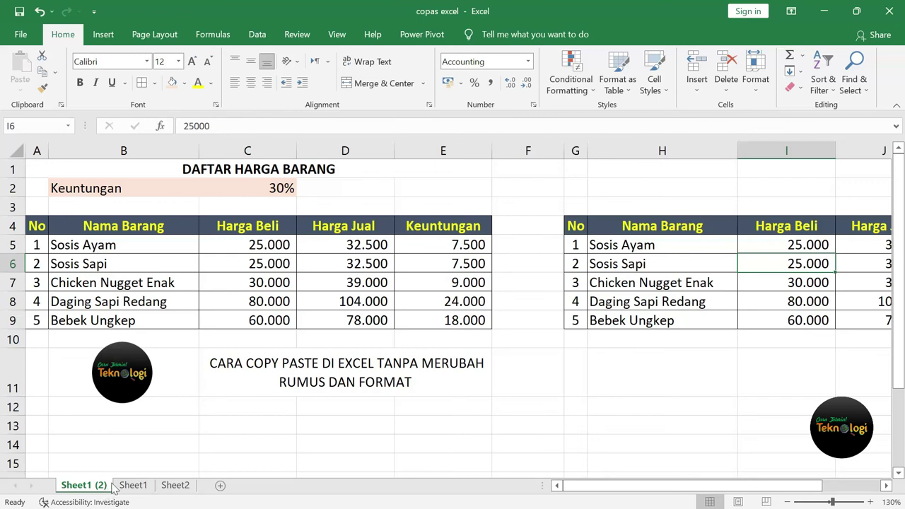
left_click(136, 488)
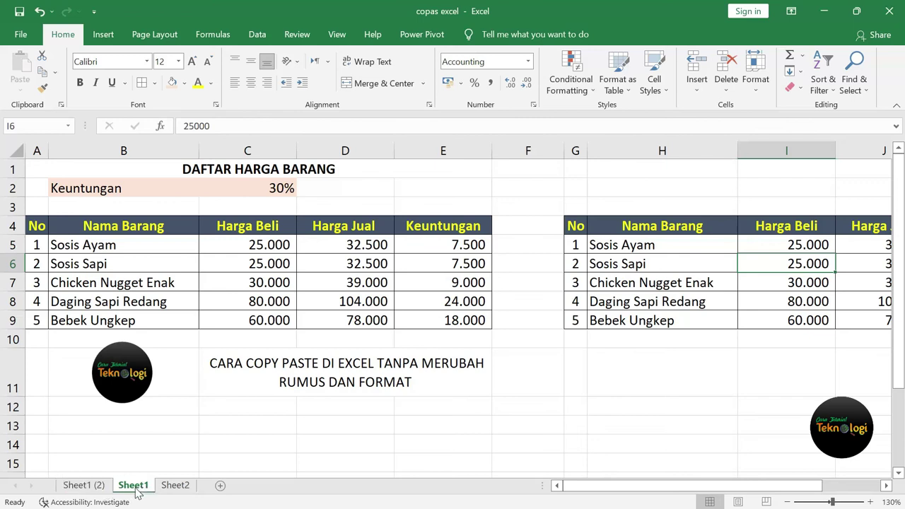
left_click(97, 489)
left_click(121, 488)
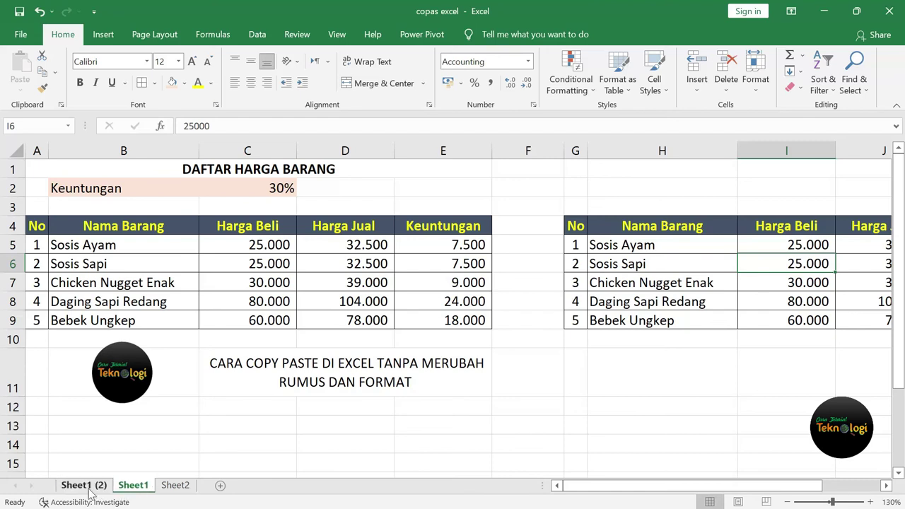
left_click(103, 489)
left_click(134, 489)
left_click(101, 490)
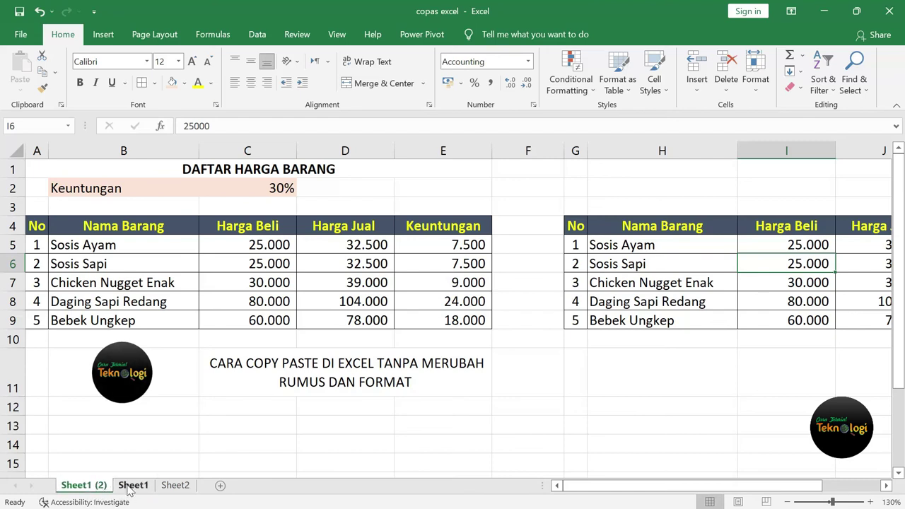
left_click(129, 490)
left_click(101, 489)
left_click(129, 490)
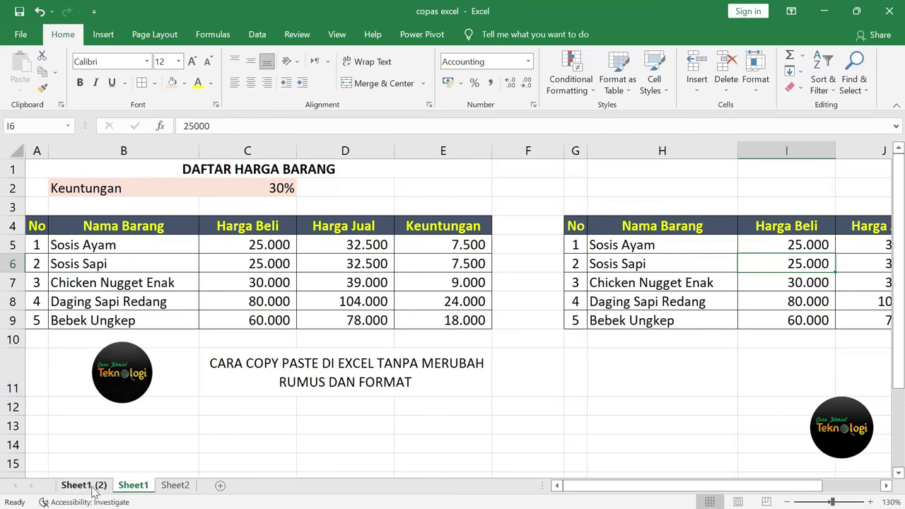
left_click(99, 489)
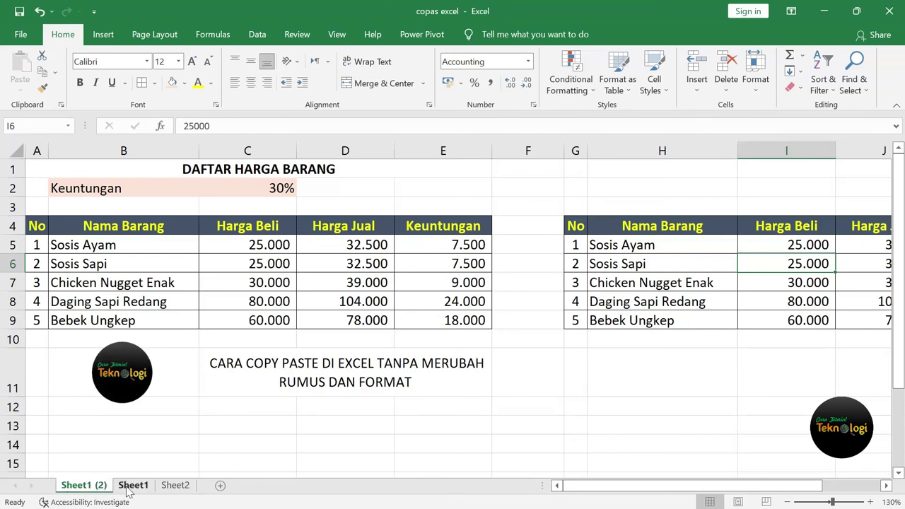